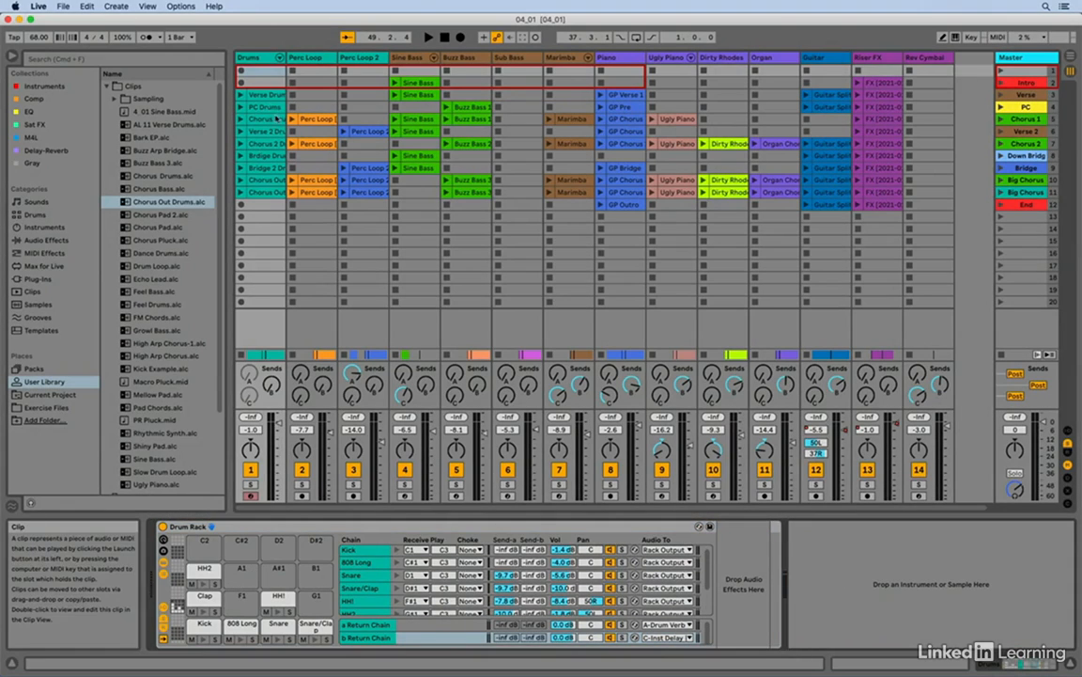
Step: Select the Verse Drums clip on the Drums track and display its notes in the Clip View
left_click(246, 95)
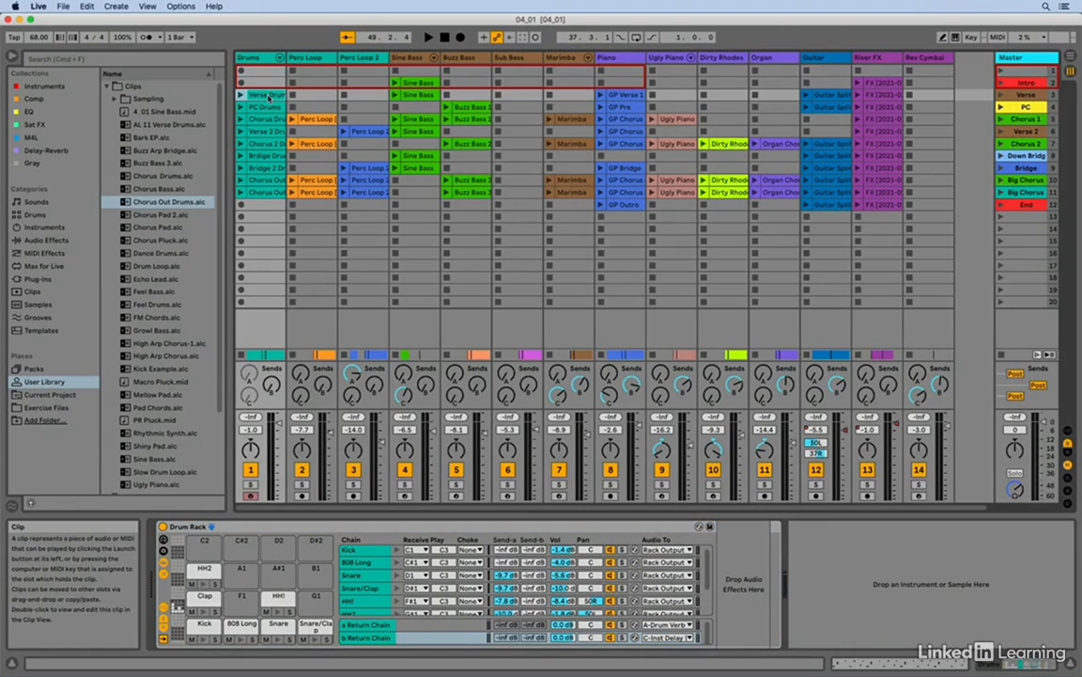
left_click(904, 666)
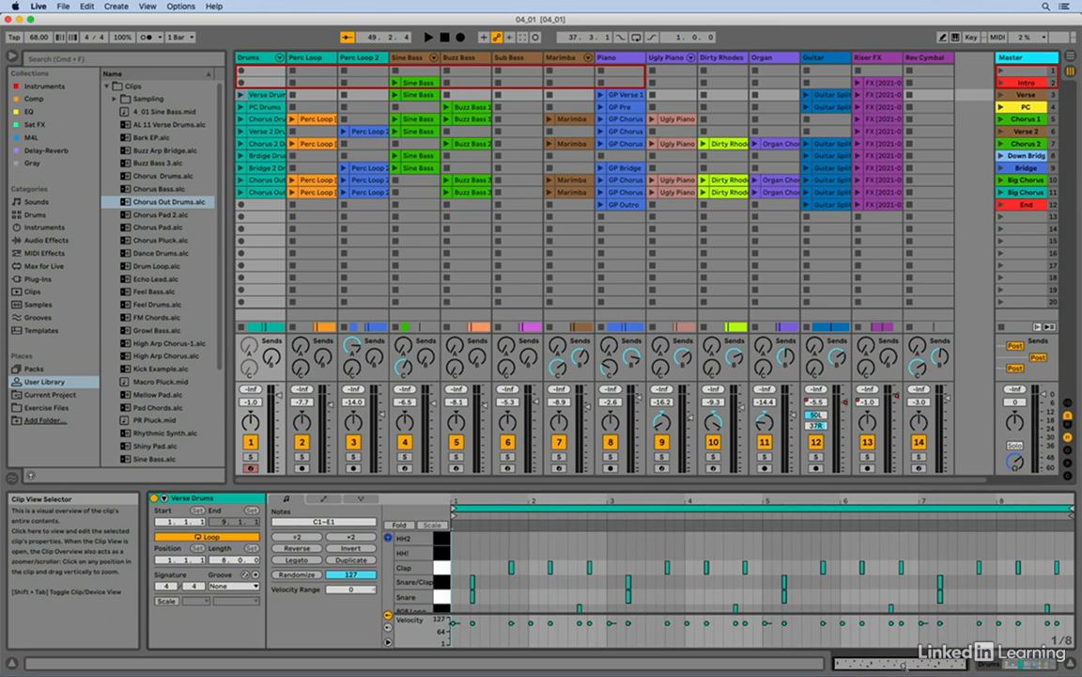
left_click(1036, 667)
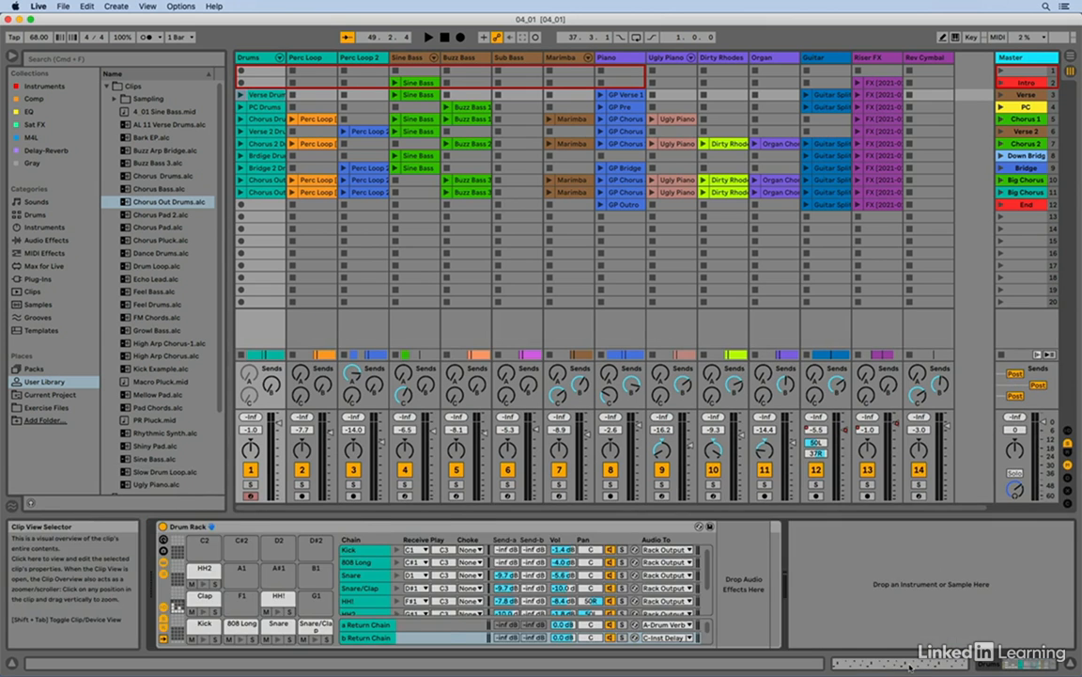
left_click(909, 665)
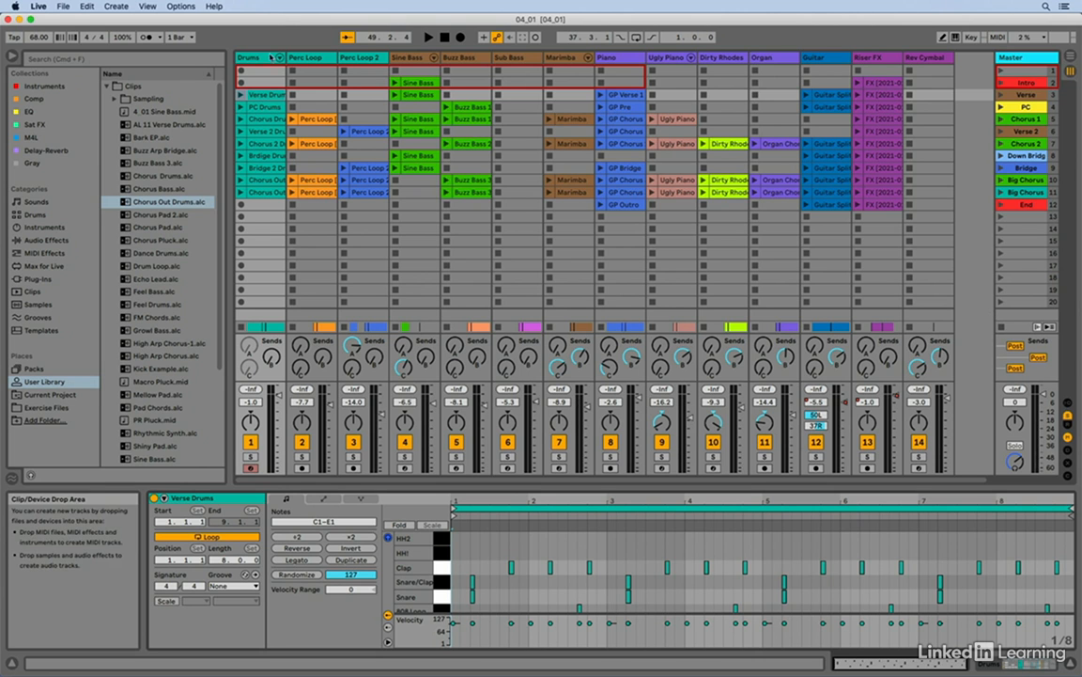
Step: Open the Help View with the Live 11 lessons, narrow it slightly, and close it
left_click(146, 7)
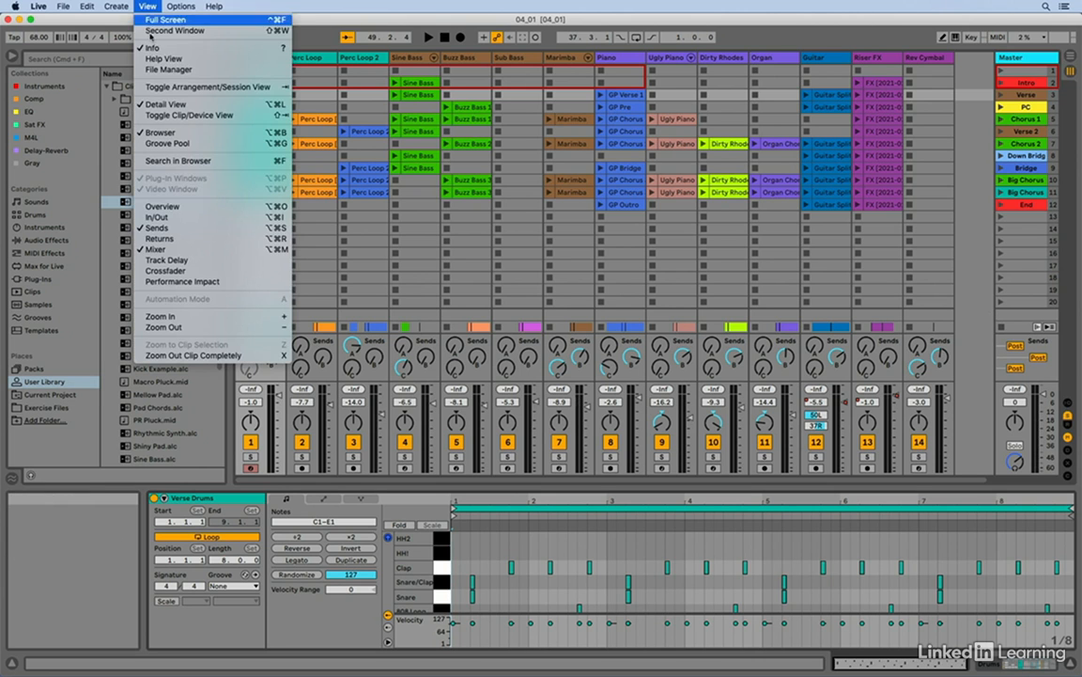
left_click(163, 59)
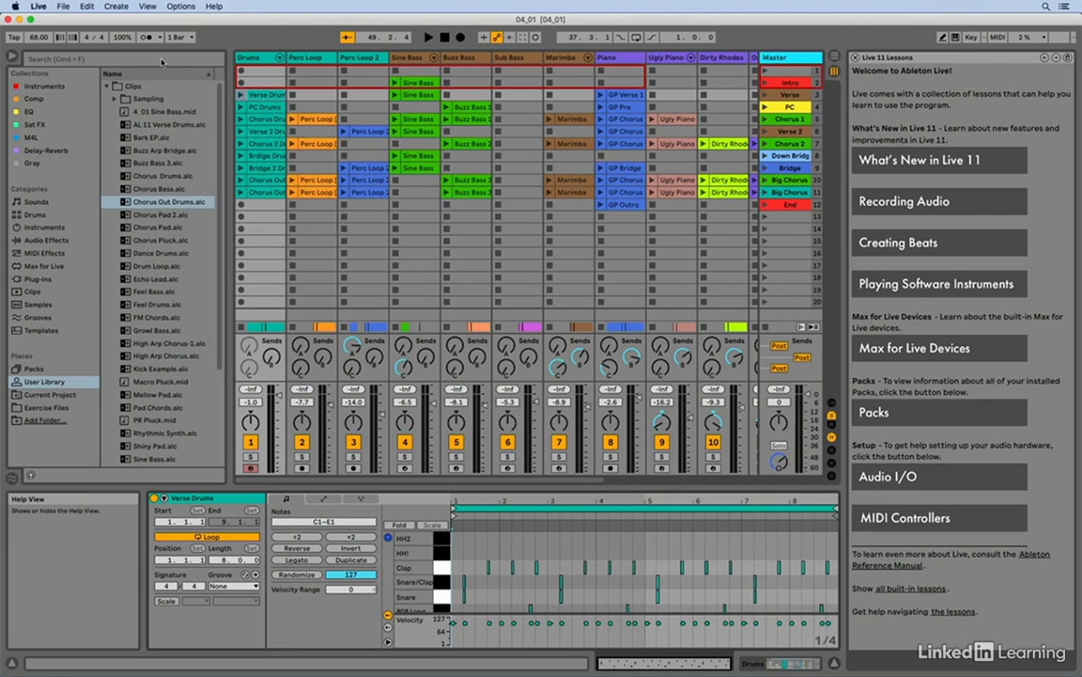
mouse_move(842, 128)
left_mouse_down()
mouse_move(770, 130)
mouse_move(857, 130)
left_mouse_up()
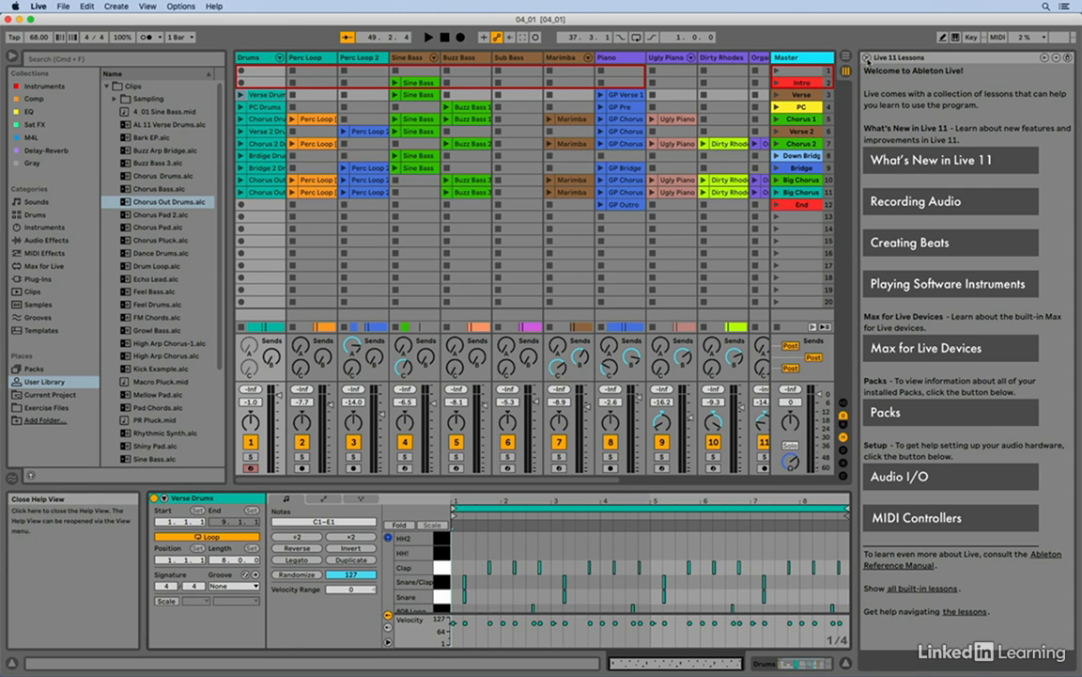
left_click(867, 59)
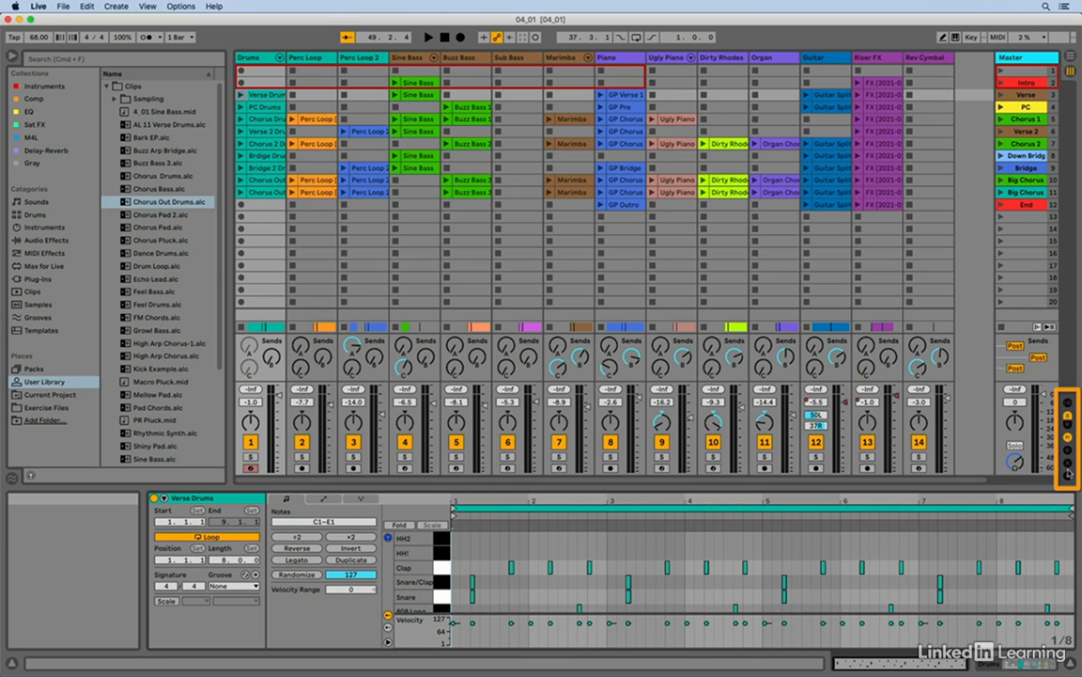
Step: Show and hide the In/Out section and return tracks, and hide and restore the mixer section
left_click(1068, 404)
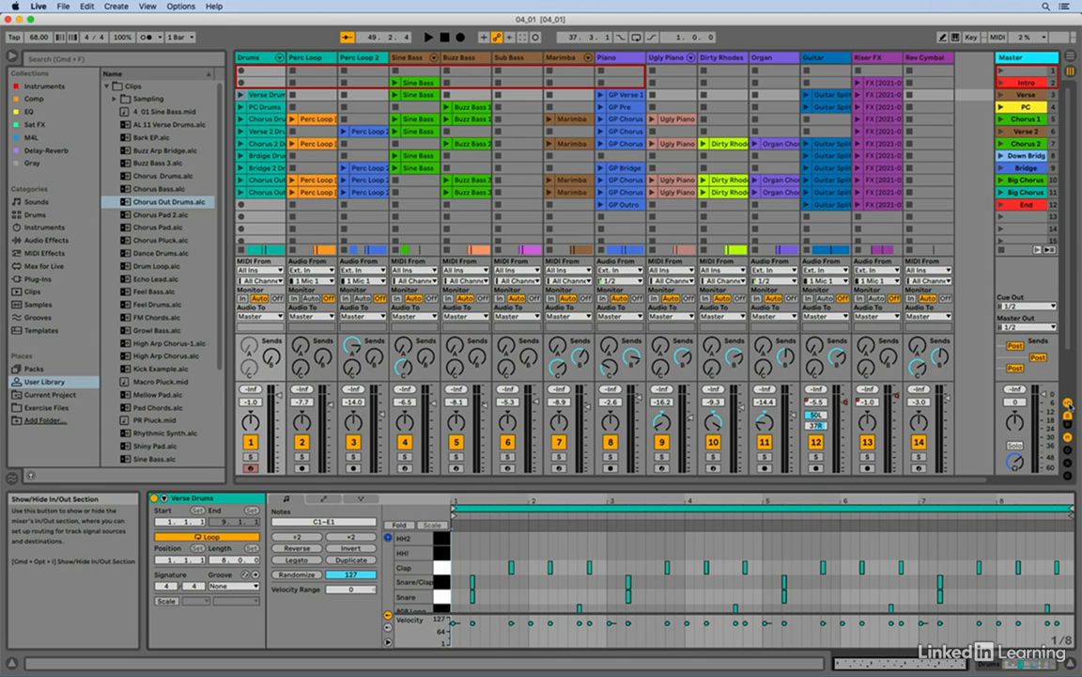
left_click(1068, 403)
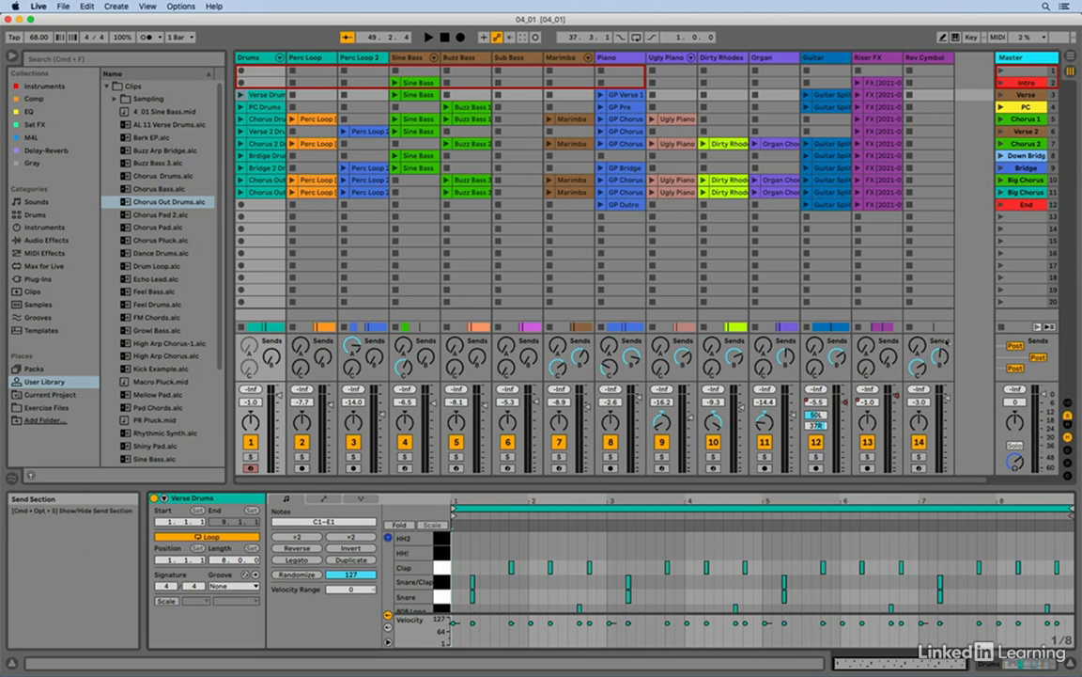
left_click(1069, 424)
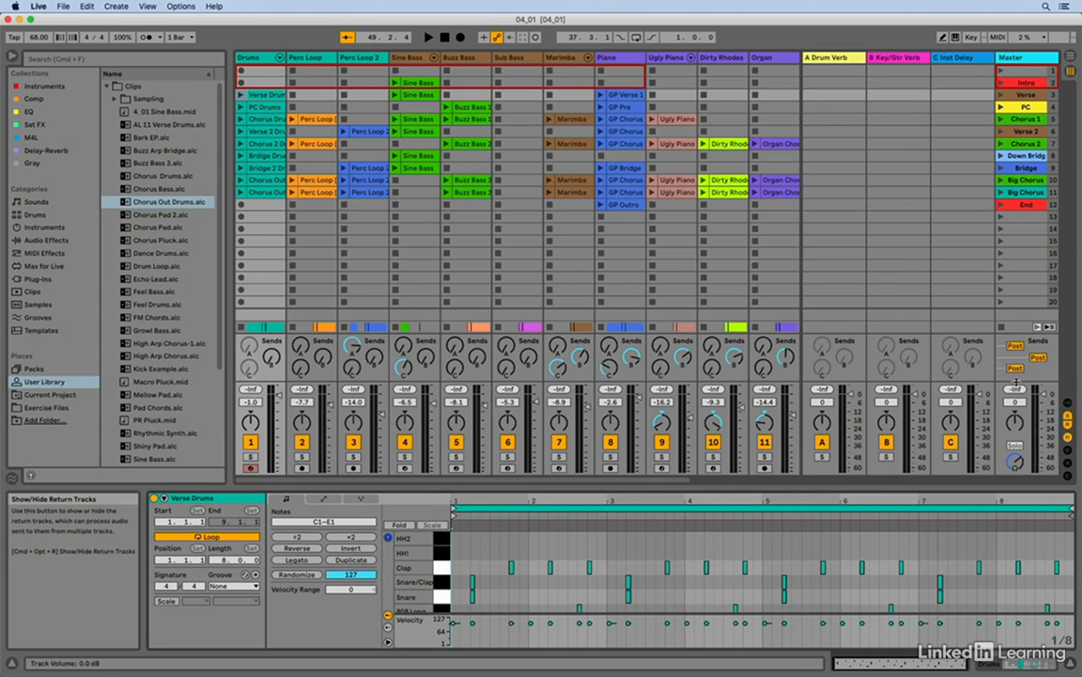
left_click(1069, 437)
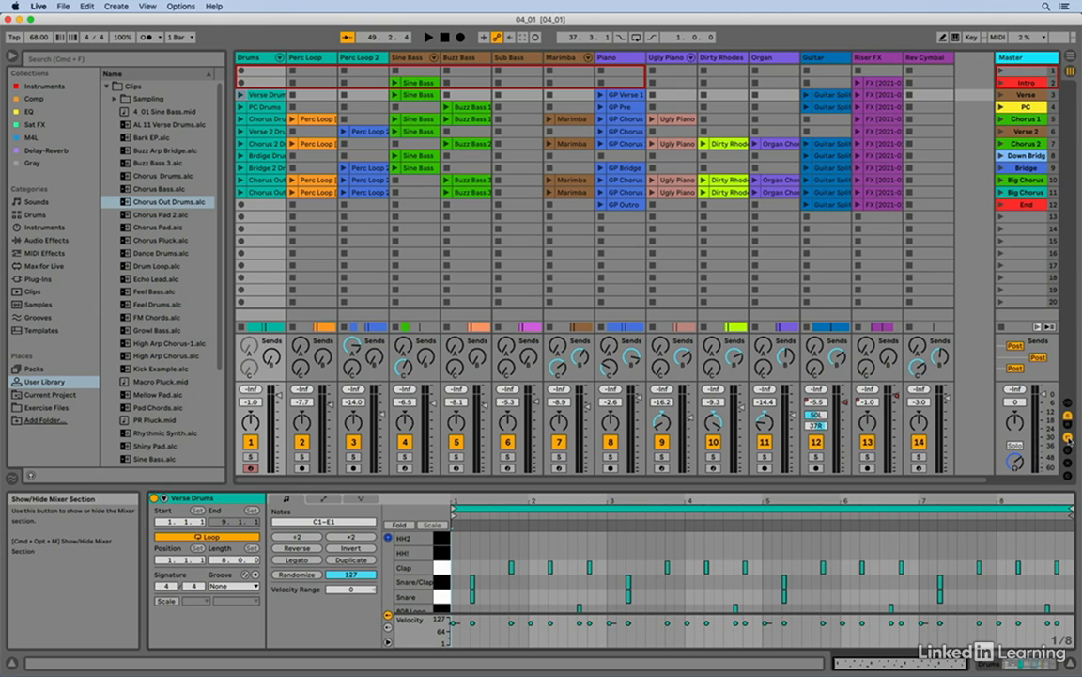
left_click(1069, 437)
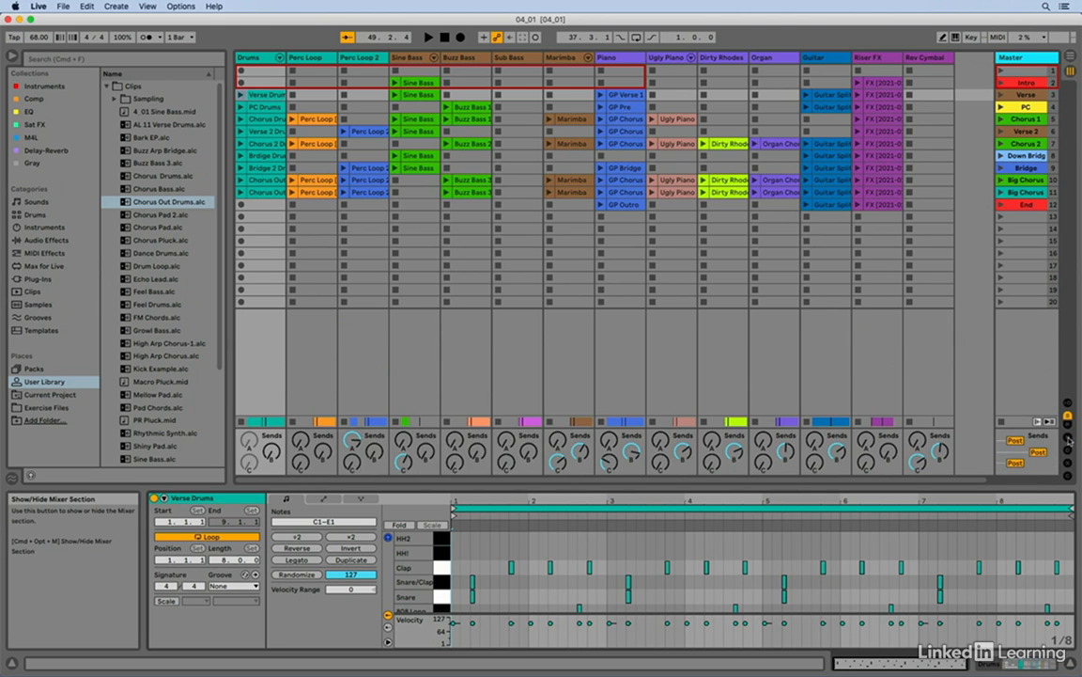
left_click(1069, 437)
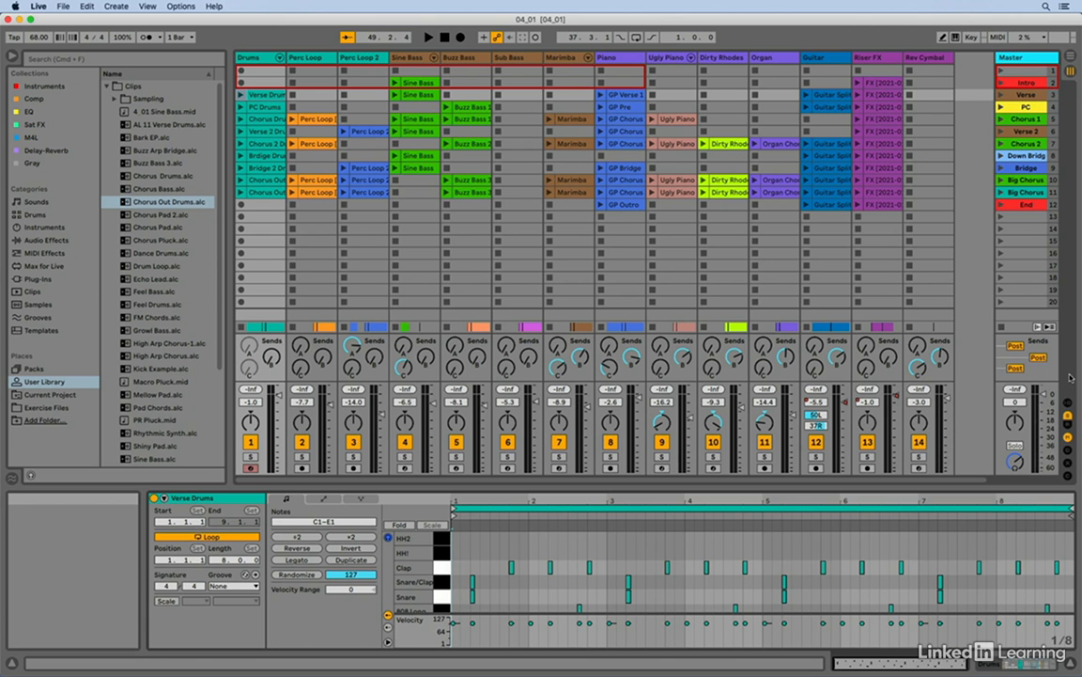
Step: Toggle the mixer's In/Out section on and off repeatedly, leaving it hidden
key("super+alt+i")
key("super+alt+i")
key("super+alt+i")
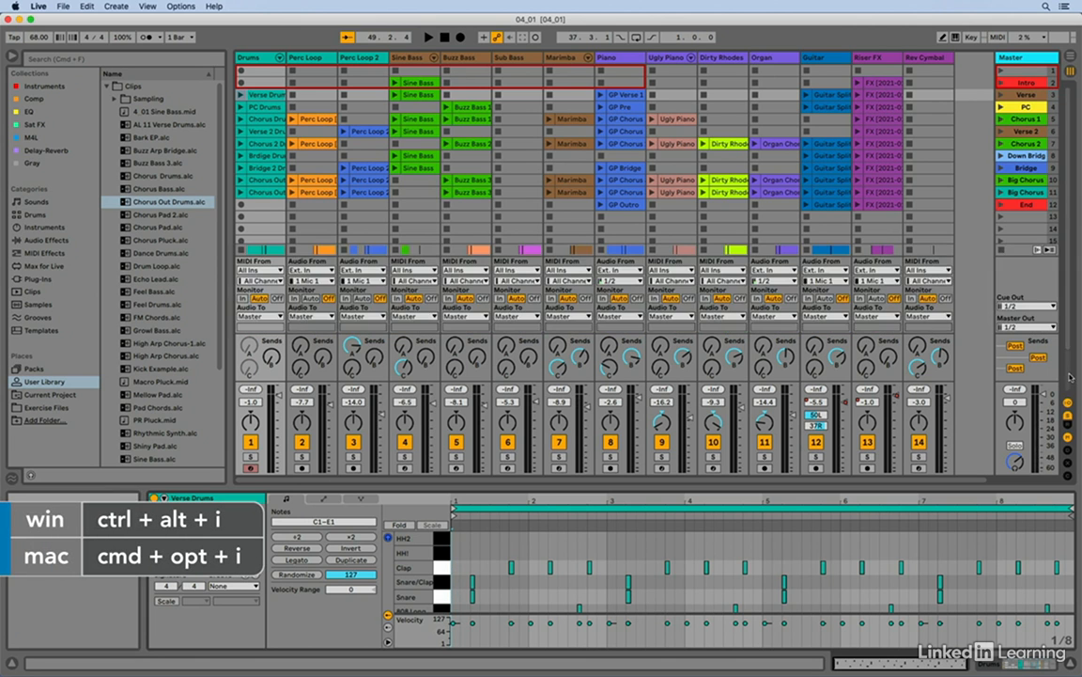
key("super+alt+i")
key("super+alt+i")
key("super+alt+i")
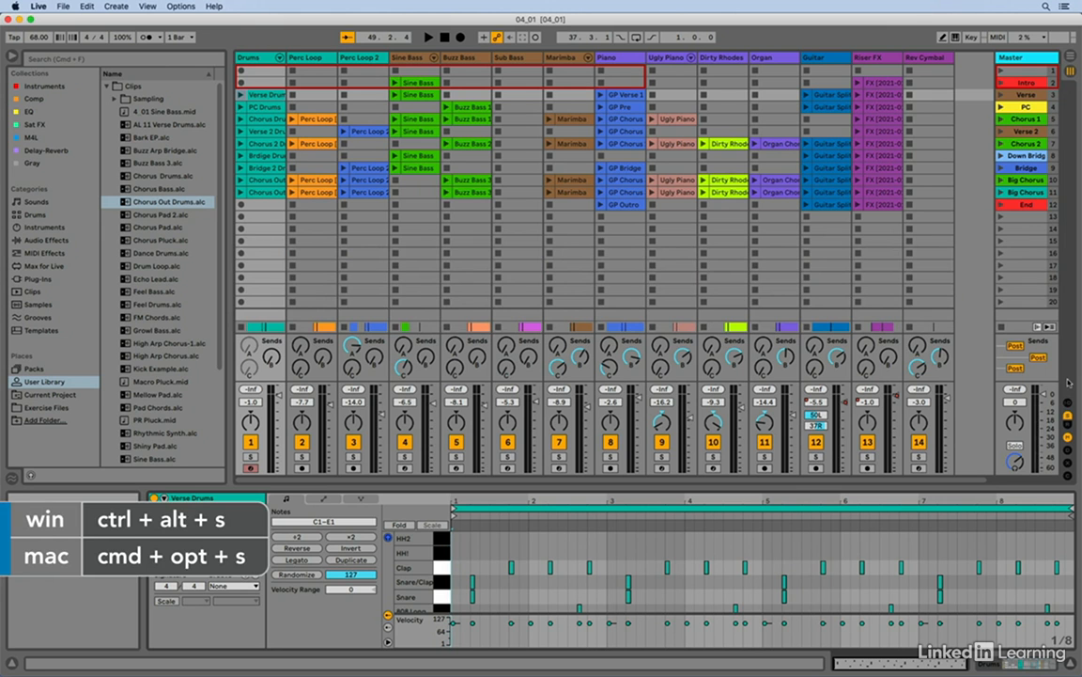
Step: Toggle the sends, return tracks and mixer section in turn, leaving only the return tracks hidden
key("super+alt+s")
key("super+alt+s")
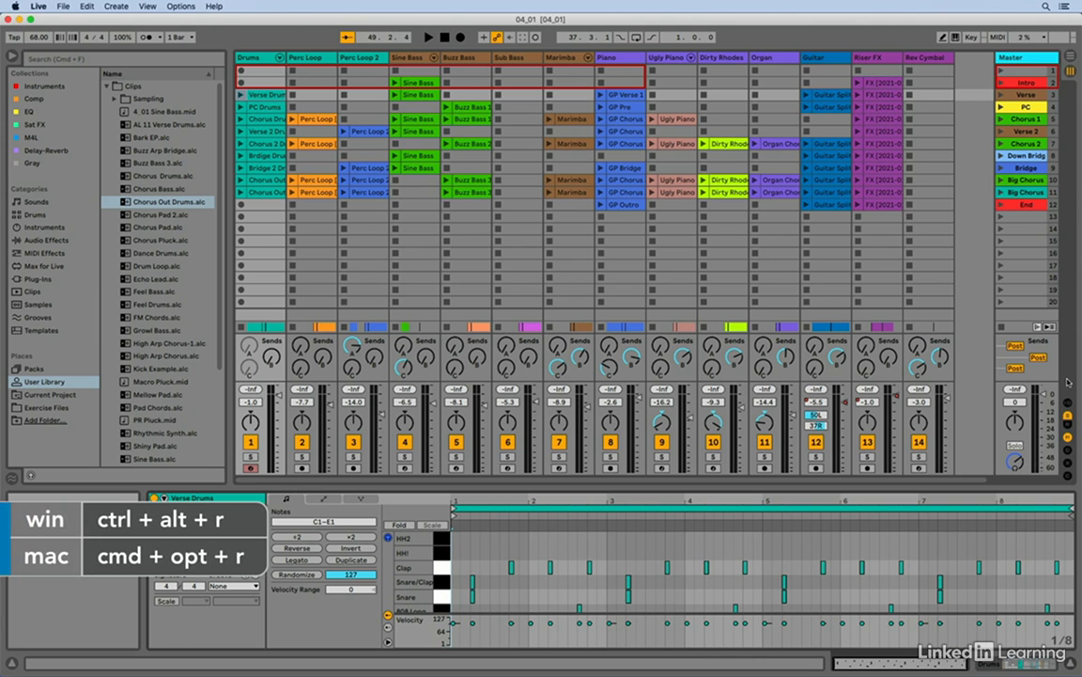
key("super+alt+r")
key("super+alt+r")
key("super+alt+r")
key("super+alt+r")
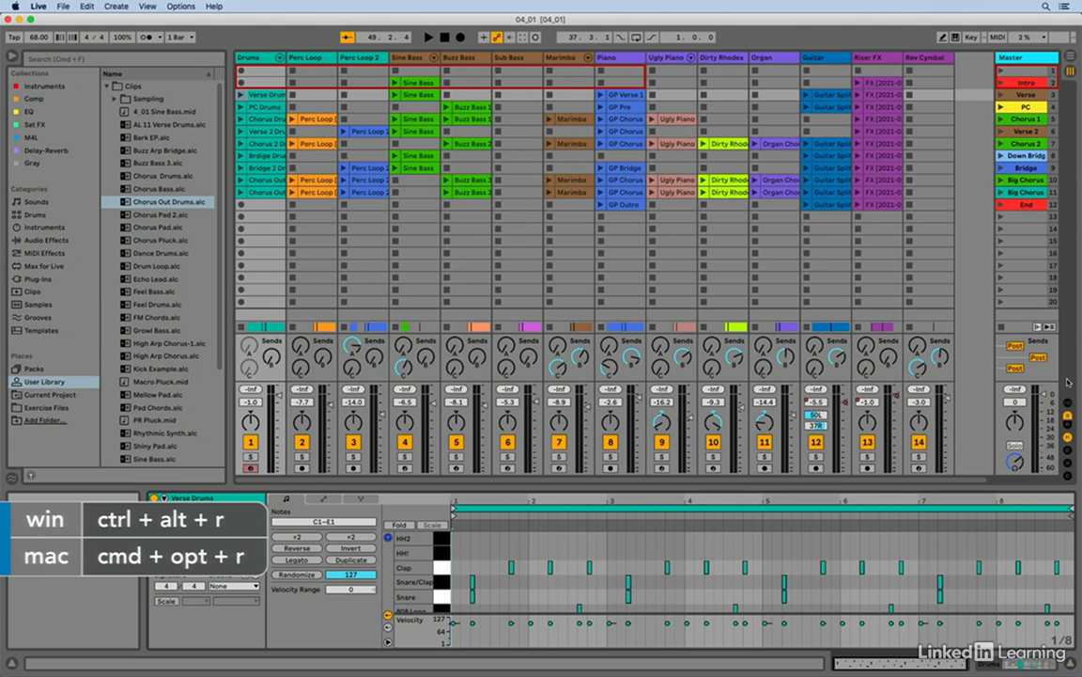
key("super+alt+m")
key("super+alt+m")
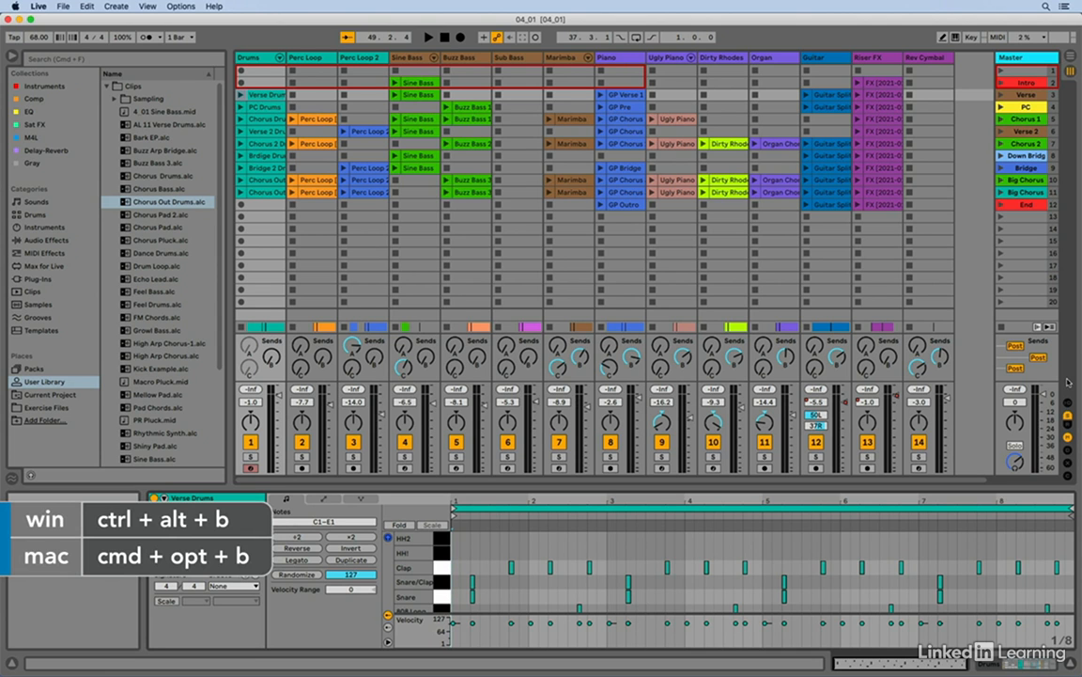
Step: Hide the browser and show the return tracks in the Session View
key("super+alt+b")
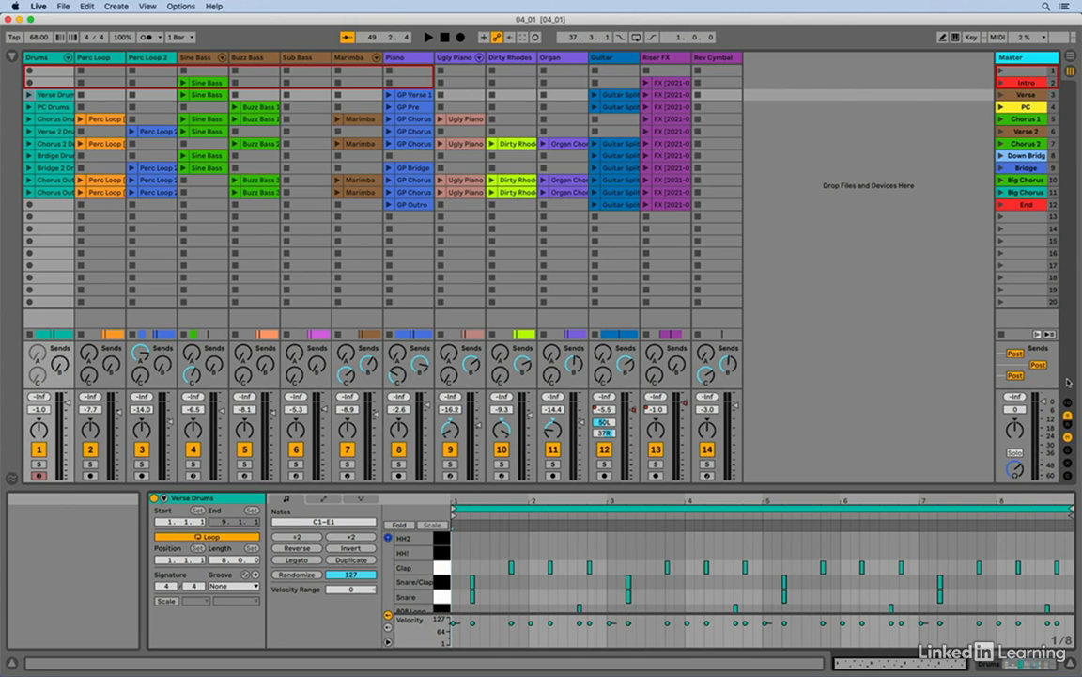
key("super+alt+r")
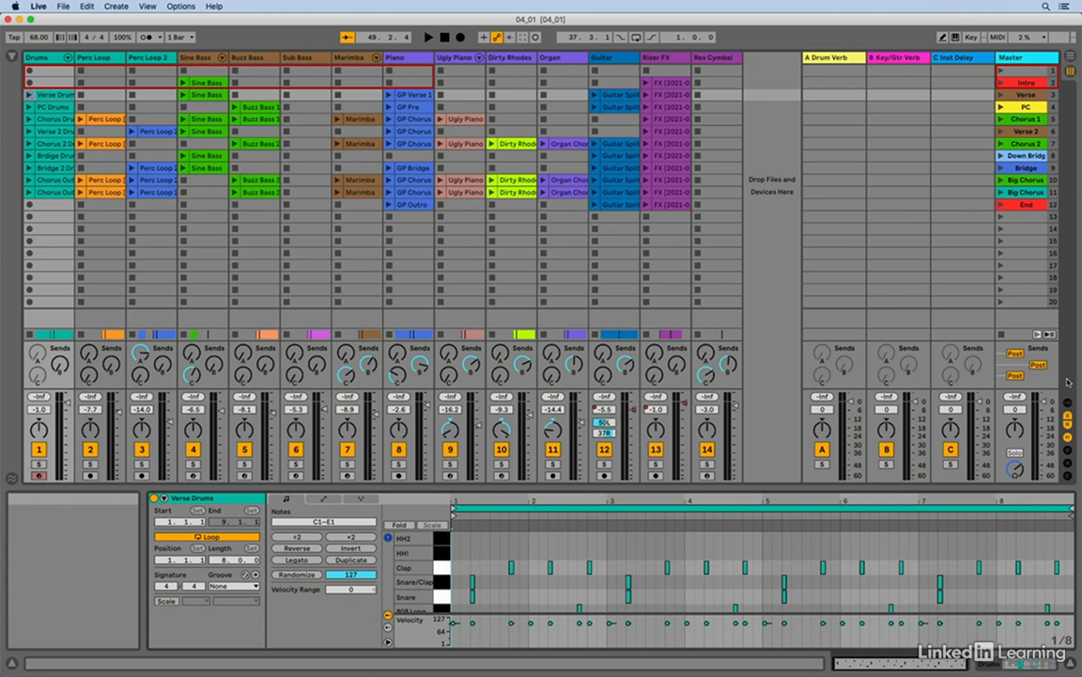
Step: Show the Track Delay section below the mixer and hide it again
left_click(1068, 453)
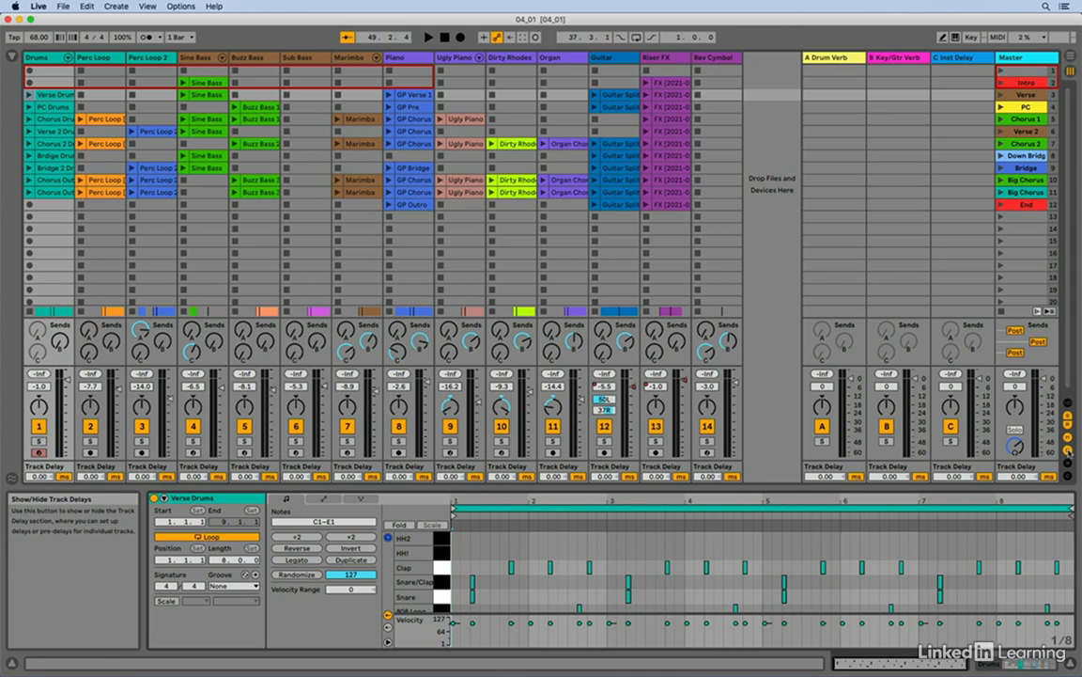
left_click(1069, 452)
Step: Show the crossfader section and assign the Piano track to A and the Ugly Piano track to B
left_click(1069, 464)
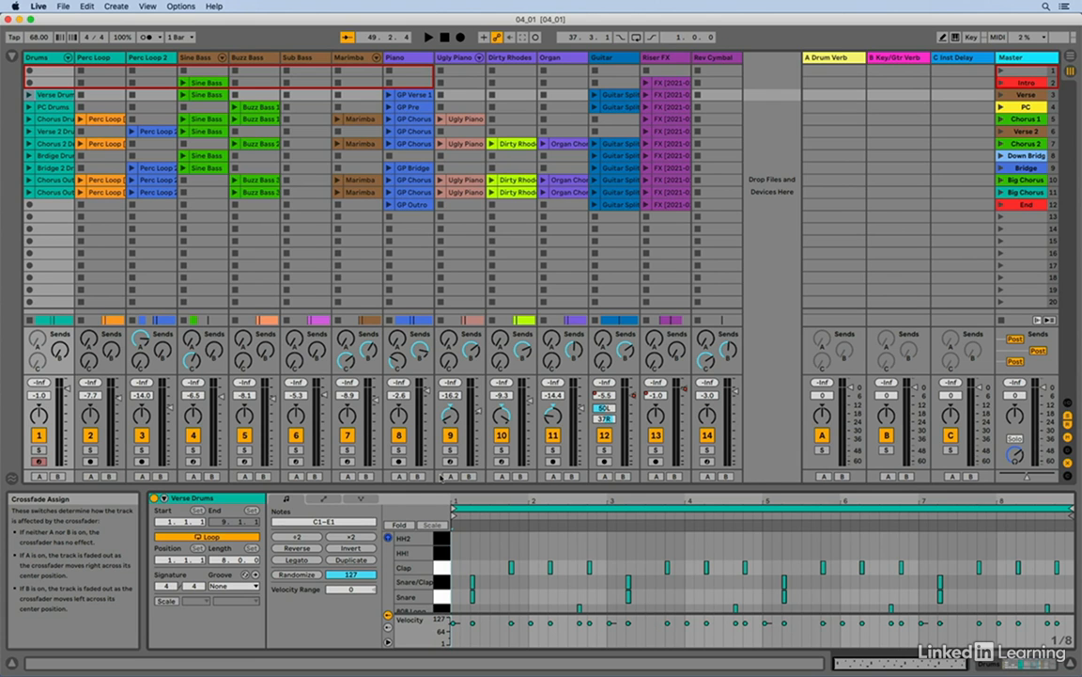
left_click(399, 477)
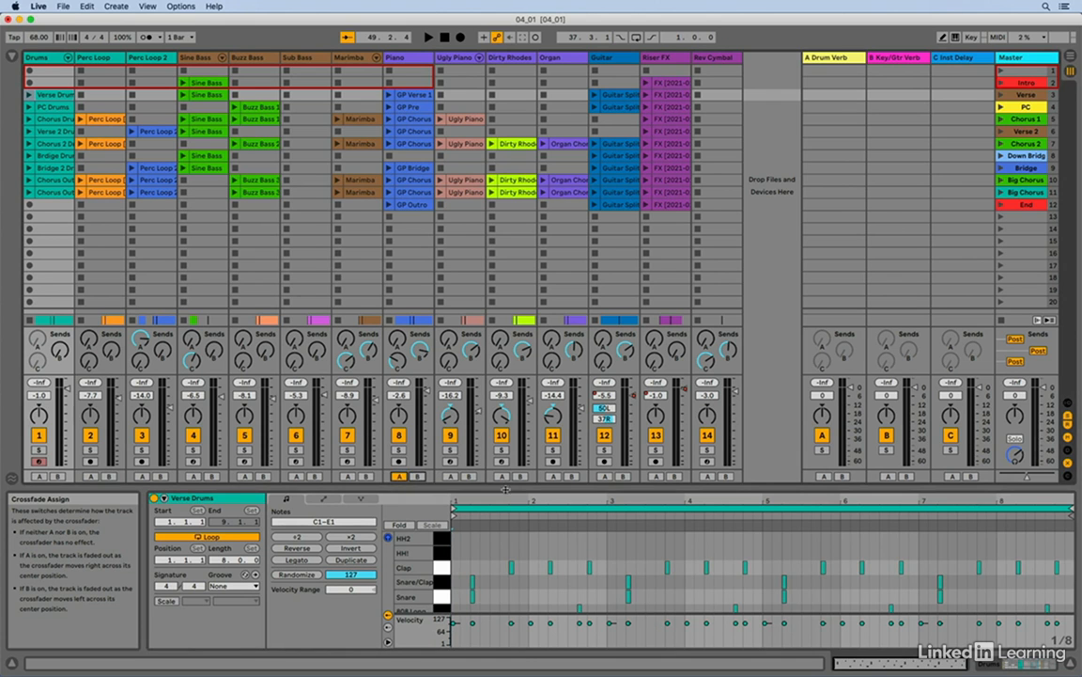
left_click(469, 477)
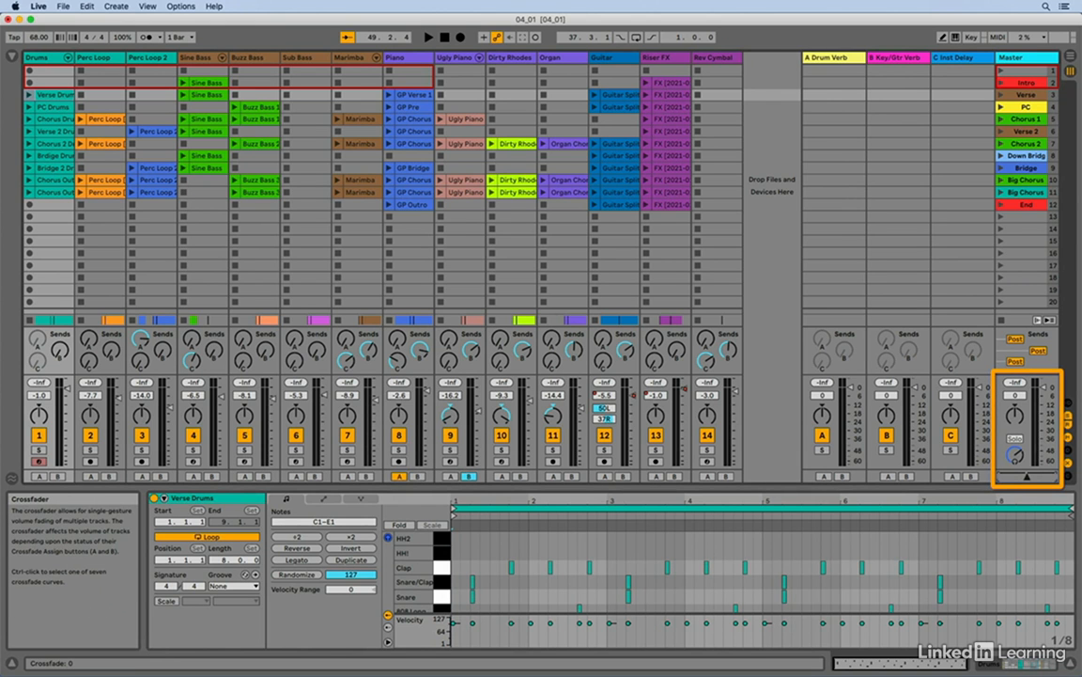
Step: Move the Master crossfader fully to side A, sweep it toward side B, and reset it to centre
left_click_drag(1027, 477, 1000, 476)
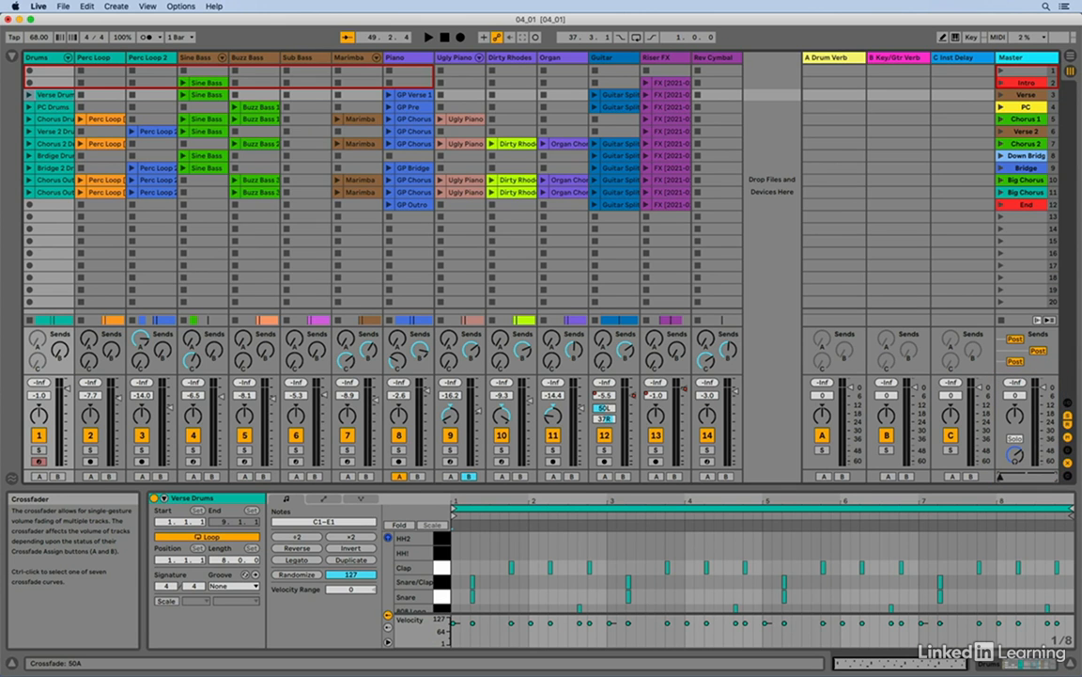
left_click_drag(1001, 477, 1053, 477)
key("Delete")
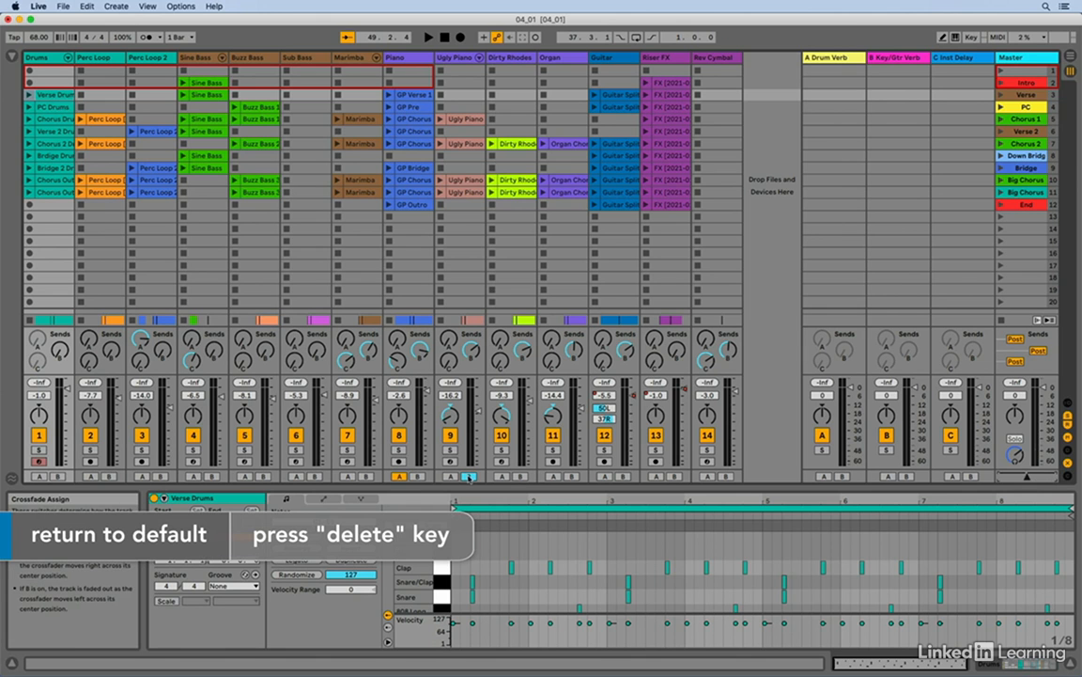
Step: Clear the crossfade assignments of the Ugly Piano and Piano tracks and hide the crossfader section
left_click(469, 477)
left_click(400, 477)
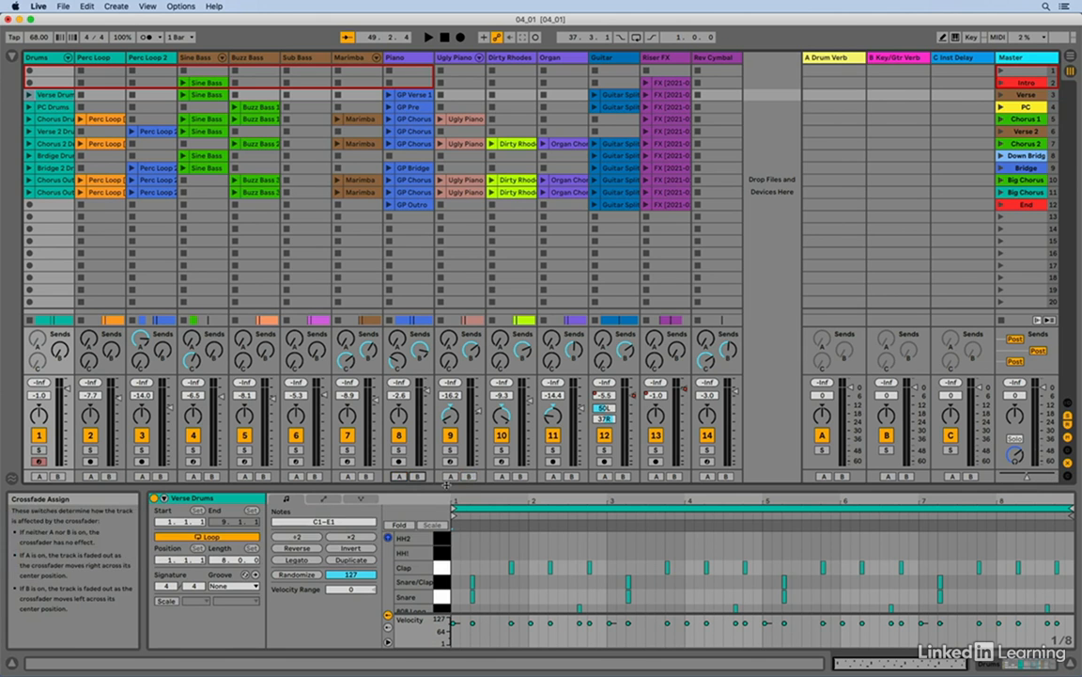
left_click(1067, 464)
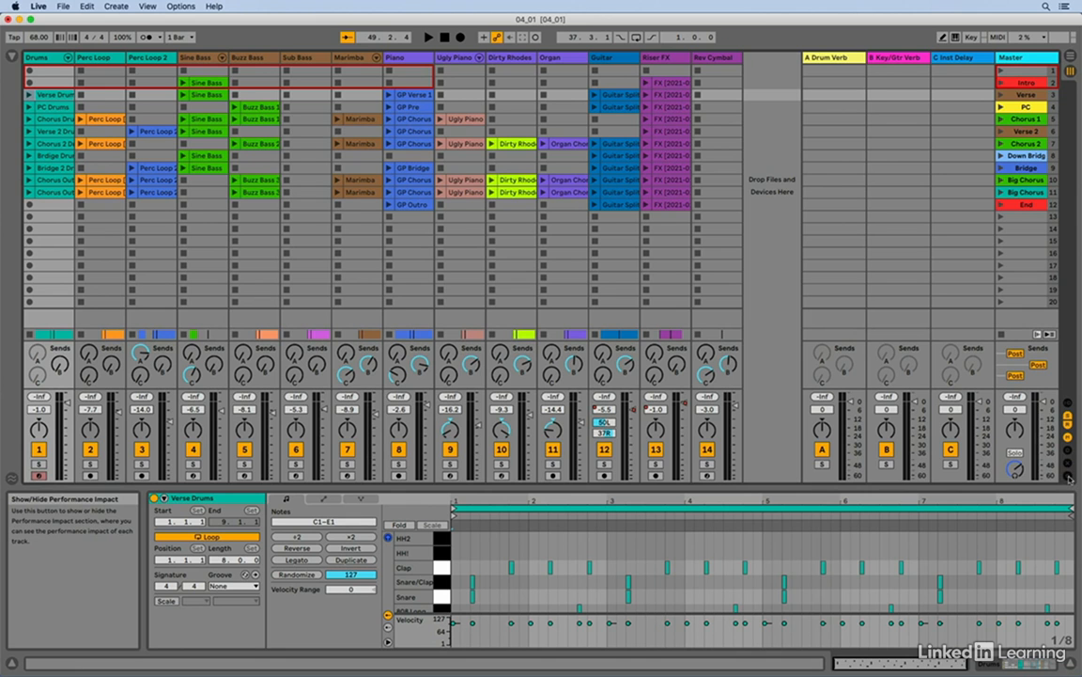
Step: Show the Performance Impact section for all tracks and launch the Verse scene
left_click(1069, 478)
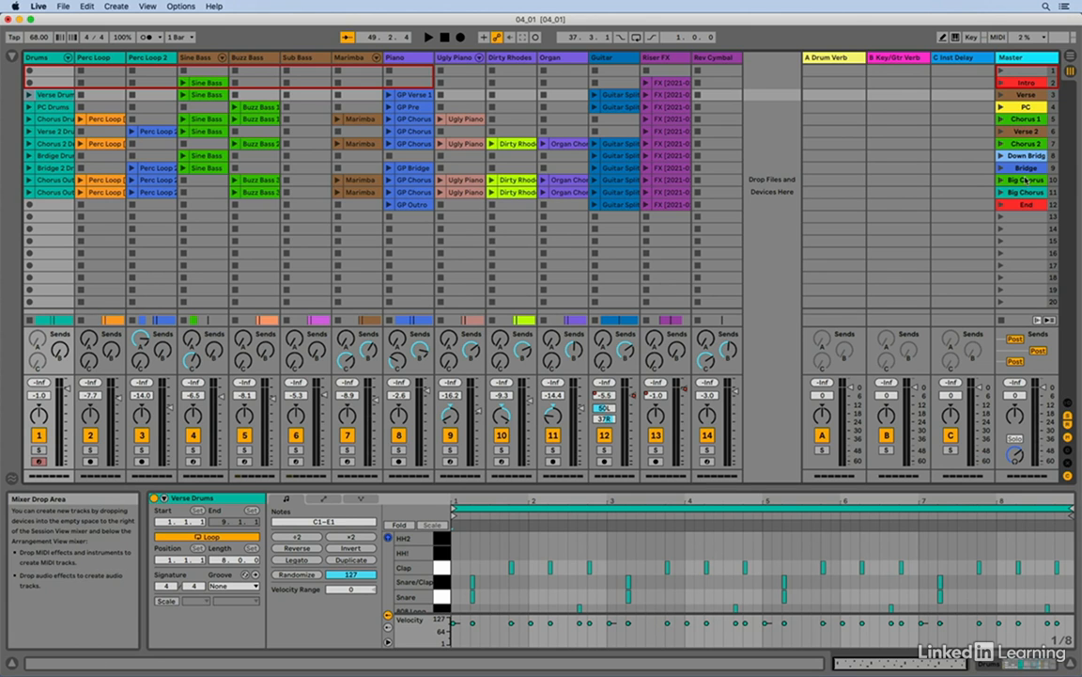
left_click(1002, 96)
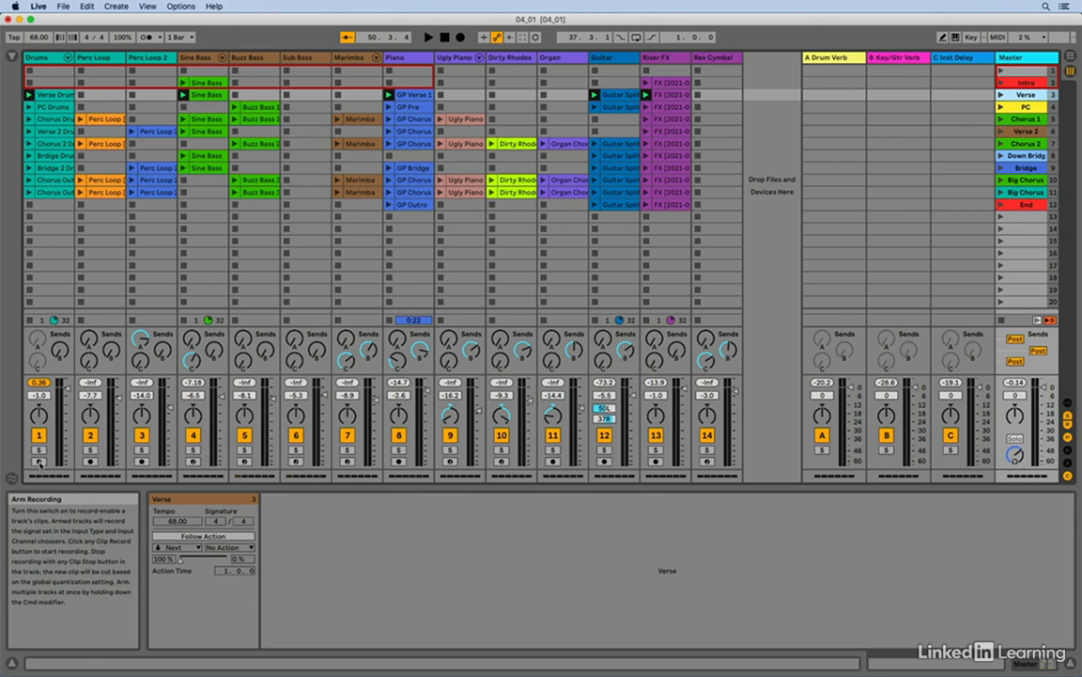
Step: Arm the Drums track for recording and try out its solo, track activator and pan controls
left_click(39, 460)
left_click(39, 451)
left_click(40, 451)
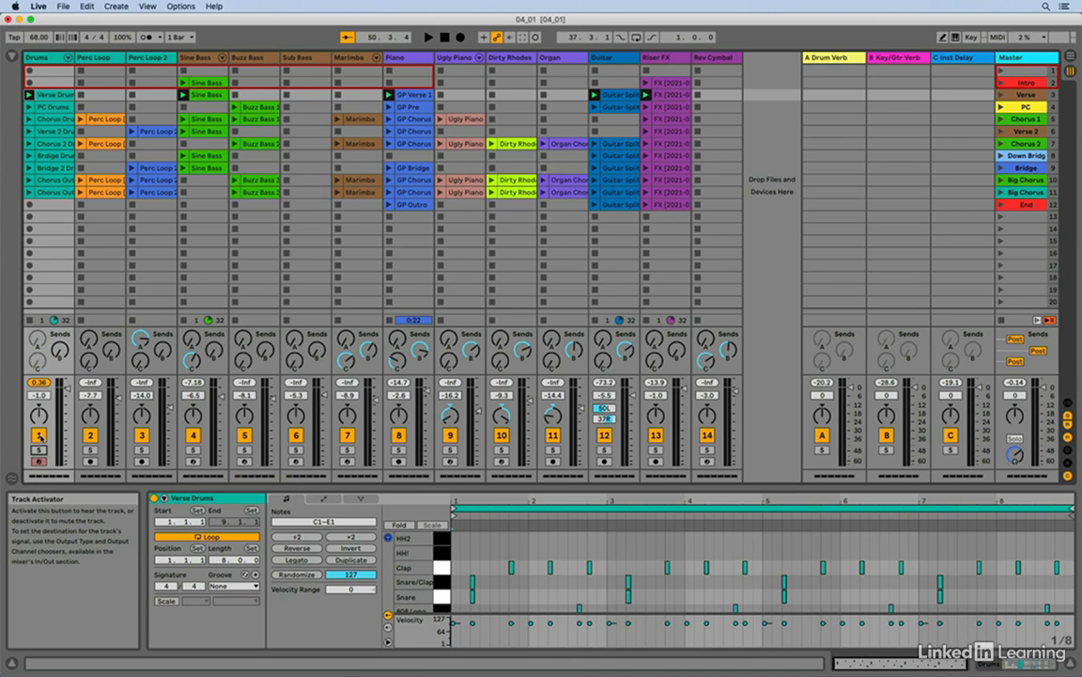
left_click(39, 435)
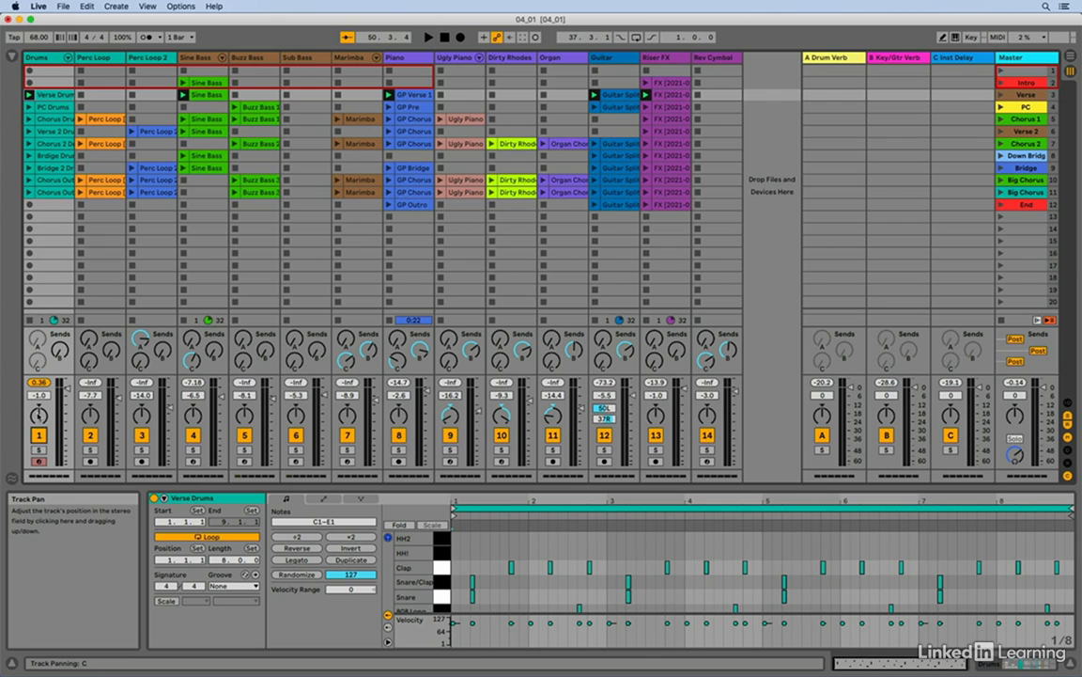
mouse_move(39, 414)
left_mouse_down()
mouse_move(38, 430)
mouse_move(44, 419)
left_mouse_up()
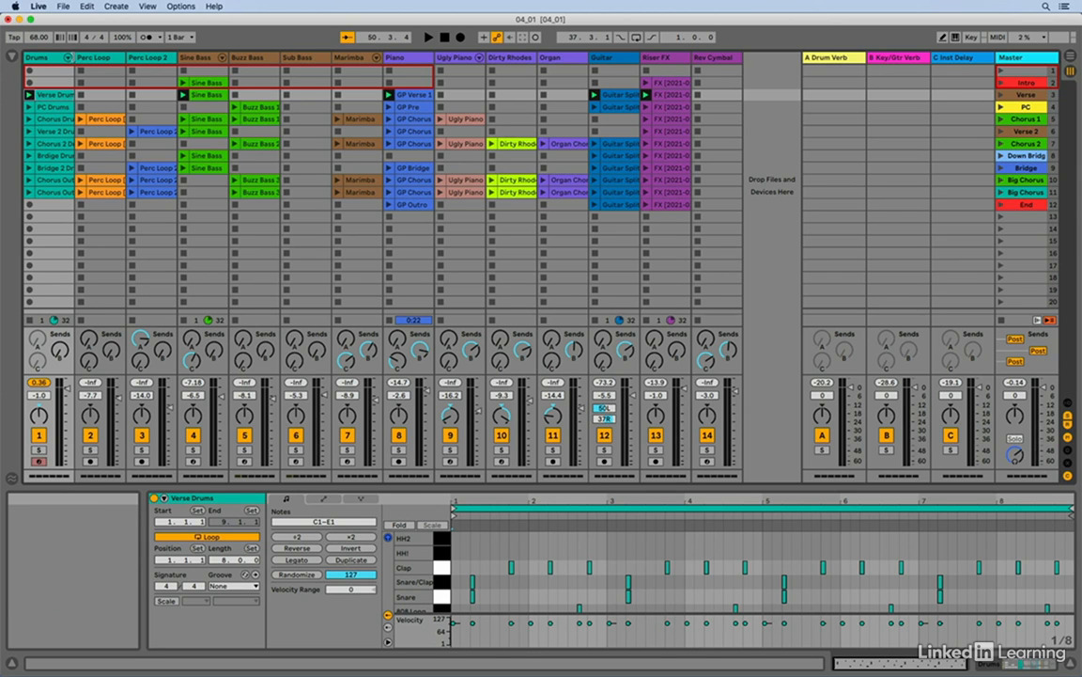
Step: Widen the Drums track to reveal its volume scale and set its volume to -2.0 dB
left_click(68, 58)
left_click_drag(75, 57, 101, 57)
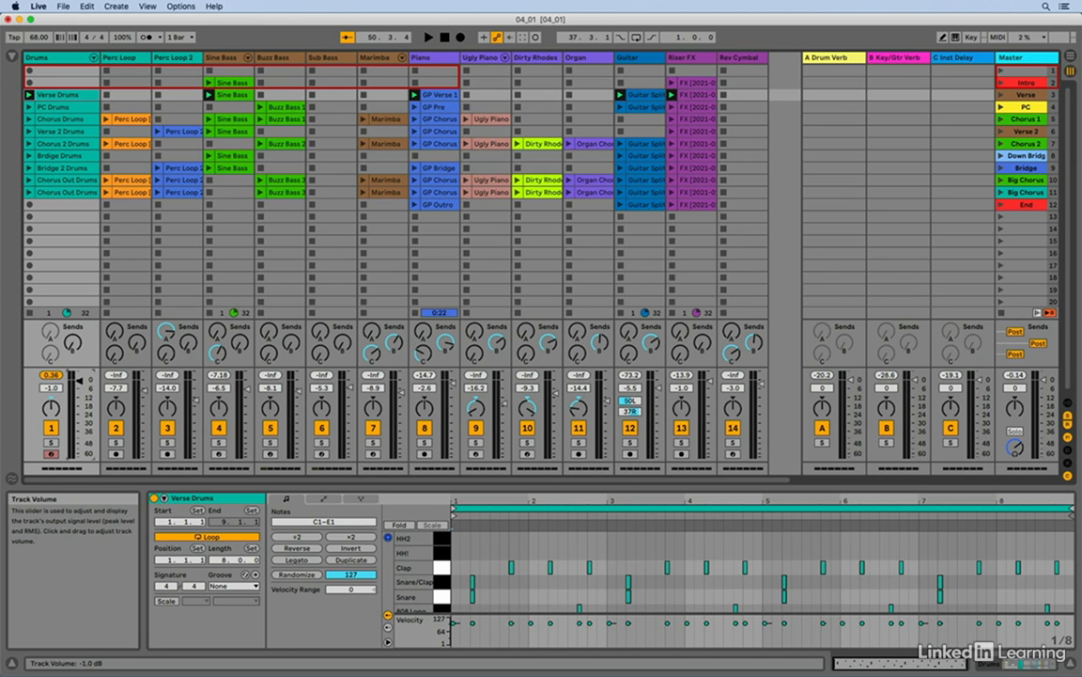
mouse_move(79, 381)
left_mouse_down()
mouse_move(79, 395)
mouse_move(79, 382)
left_mouse_up()
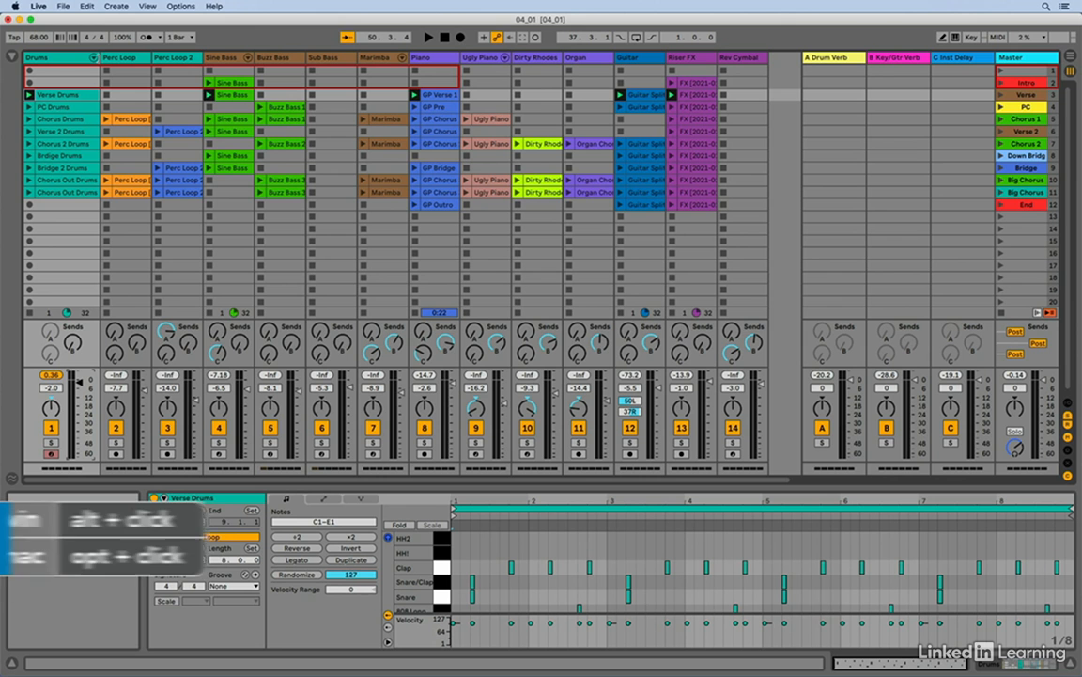
Step: Narrow all the regular tracks together, and likewise narrow all the return tracks and the Master track
mouse_move(98, 58)
left_mouse_down()
mouse_move(164, 58)
mouse_move(73, 58)
mouse_move(112, 58)
mouse_move(86, 58)
left_mouse_up()
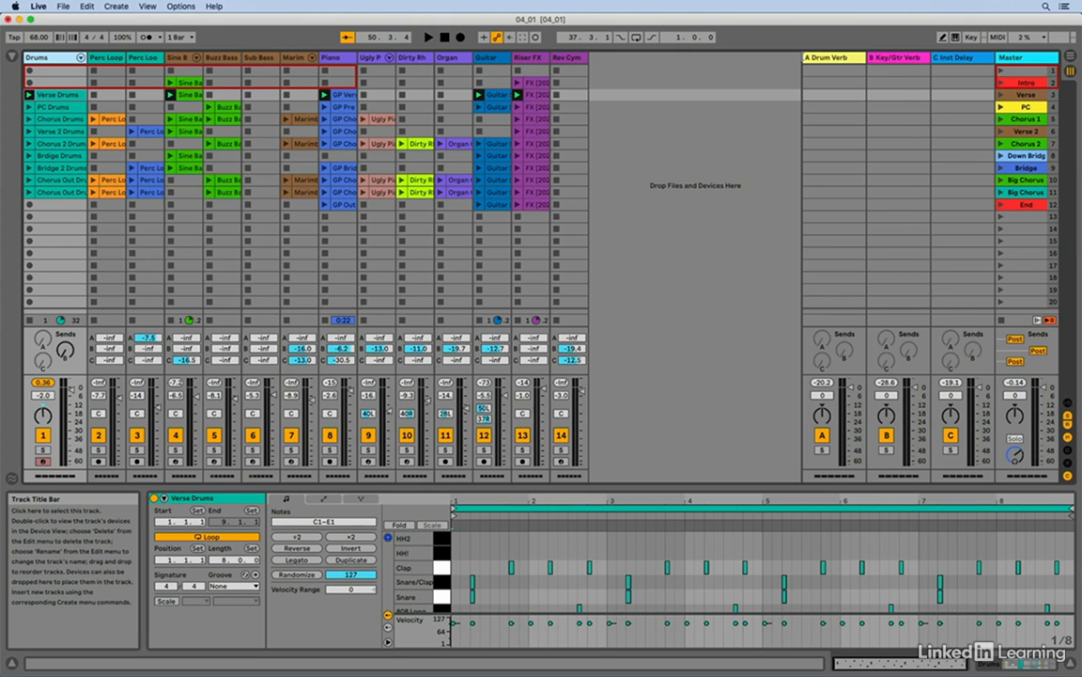
left_click(806, 58)
mouse_move(803, 58)
left_mouse_down()
mouse_move(752, 58)
mouse_move(814, 59)
left_mouse_up()
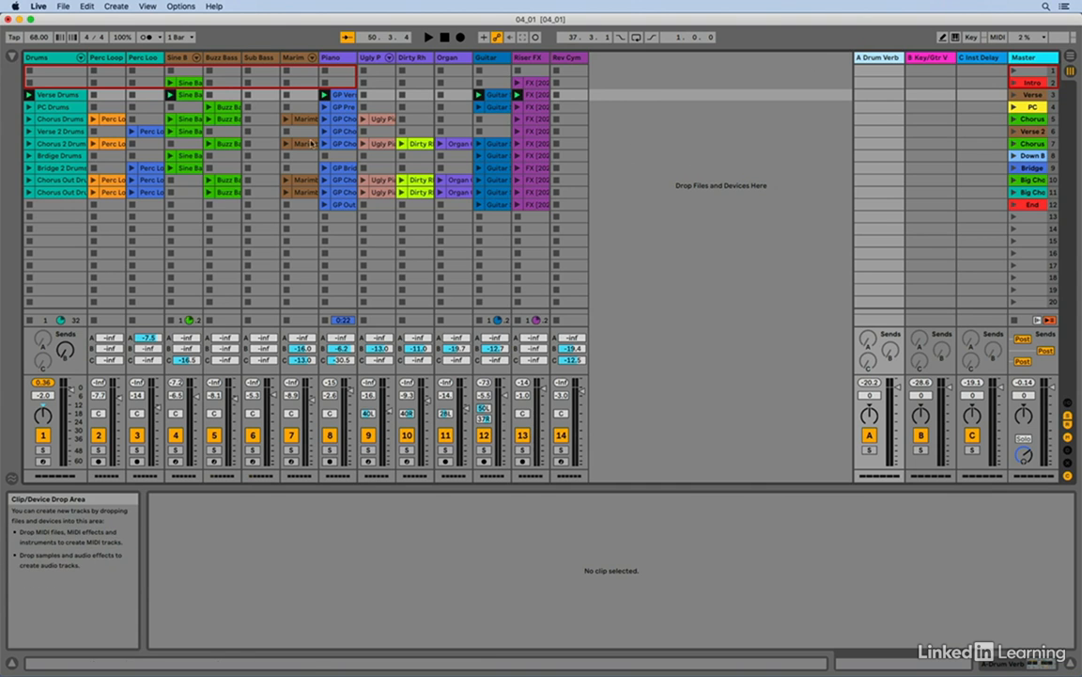
Step: Move the Buzz Bass track to the other side of Sub Bass and back again, twice, ending in its original place
left_click(224, 57)
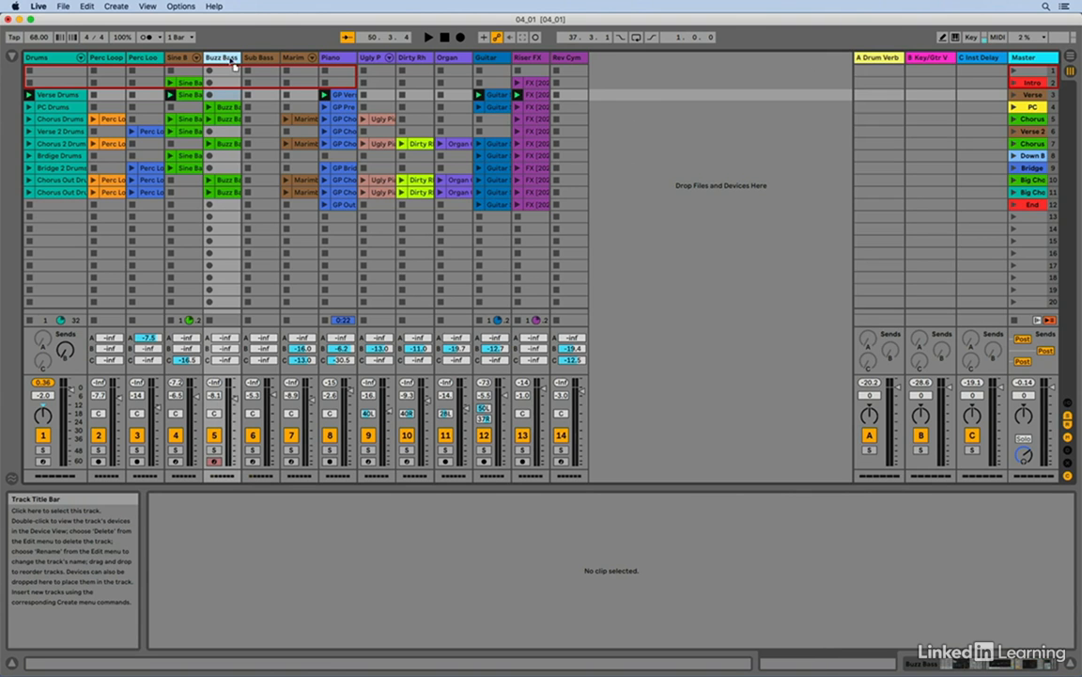
left_click_drag(286, 59, 285, 59)
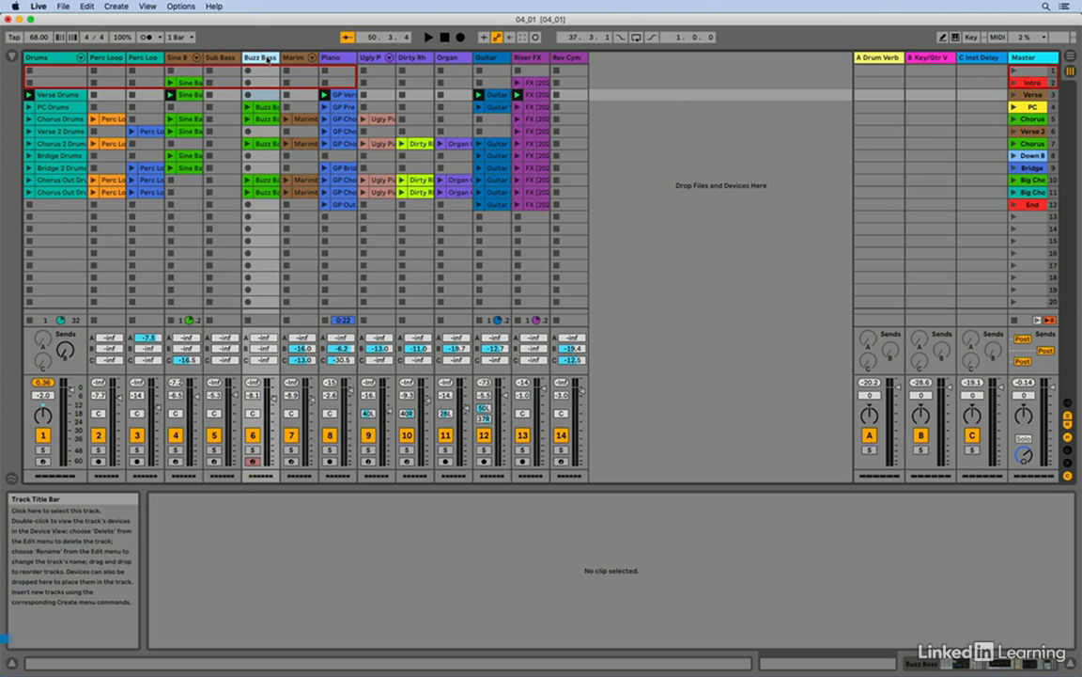
key("super+Left")
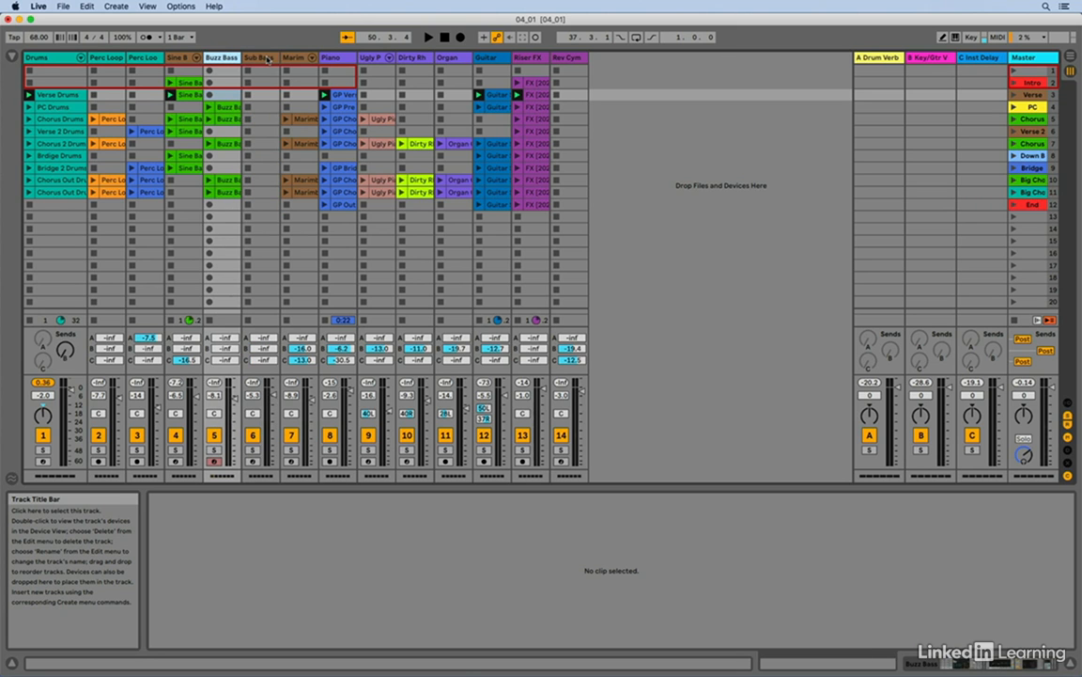
key("super+Right")
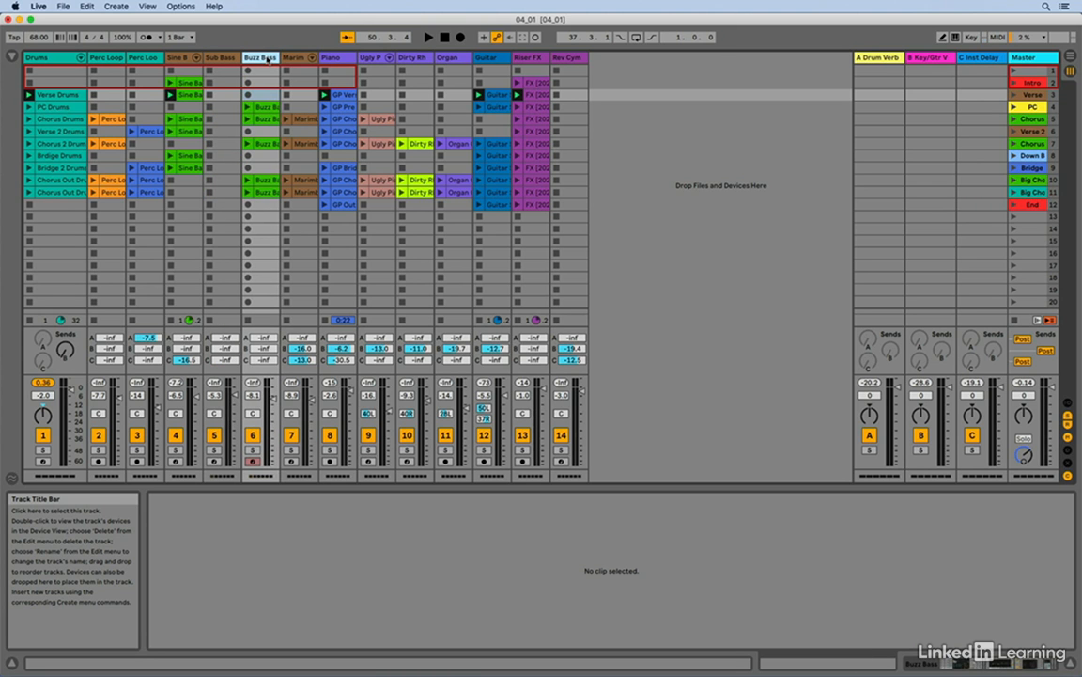
key("super+Left")
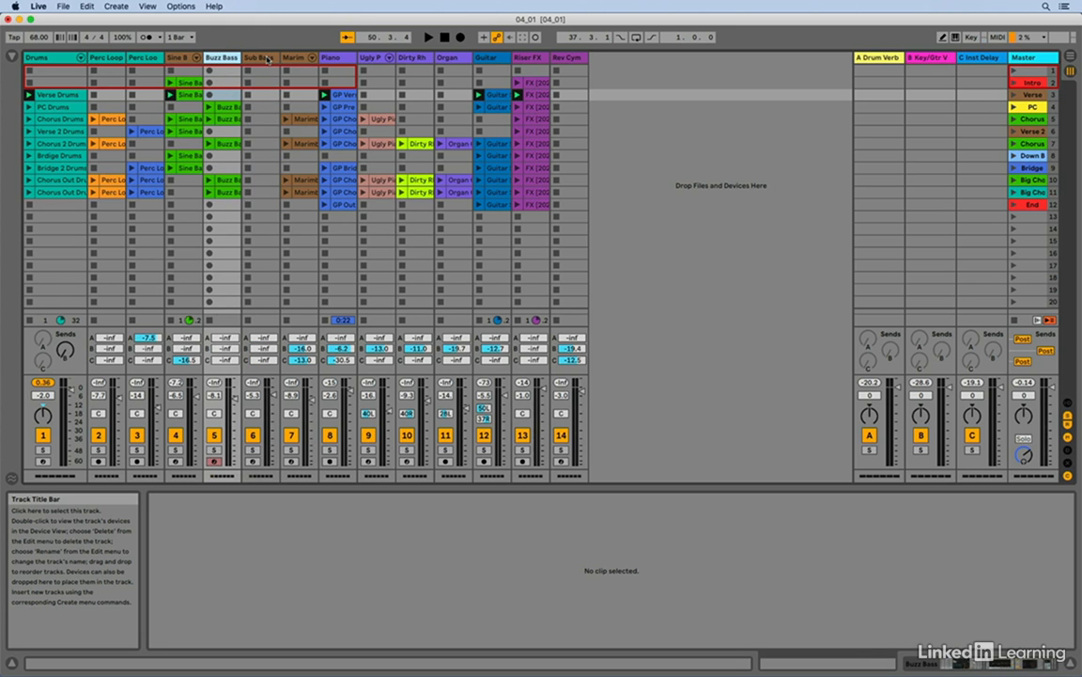